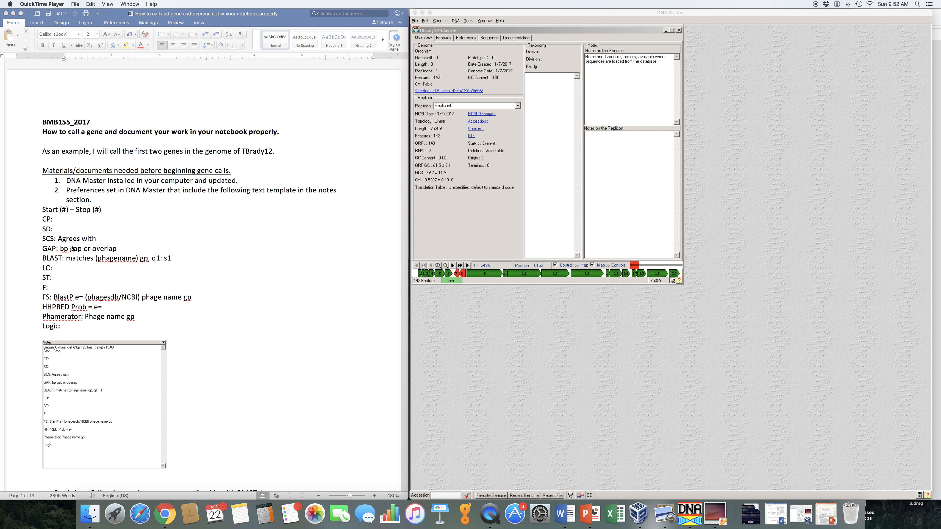
# Review the gene-calling protocol through the TBrady12_gp4 start section, and view the notes for feature 4 in DNA Master.
pyautogui.scroll(-3, 80, 305)
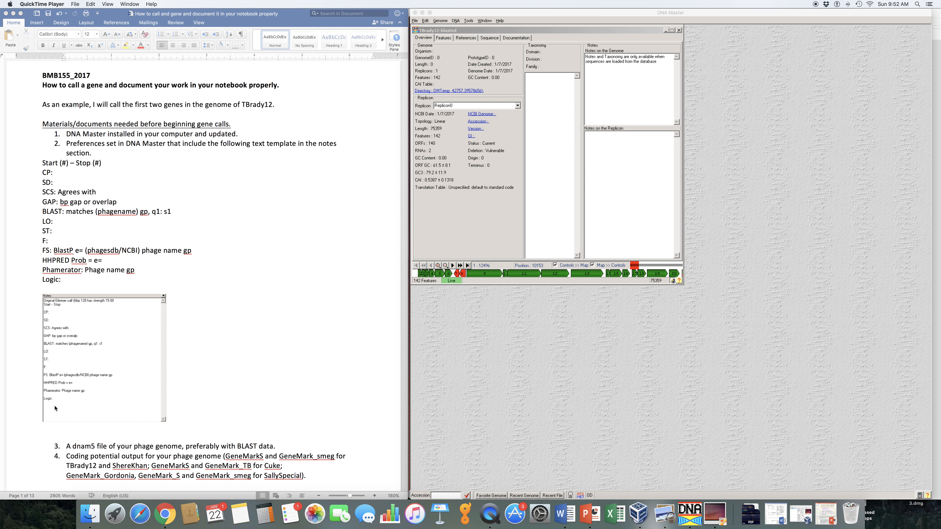
pyautogui.scroll(-5, 54, 408)
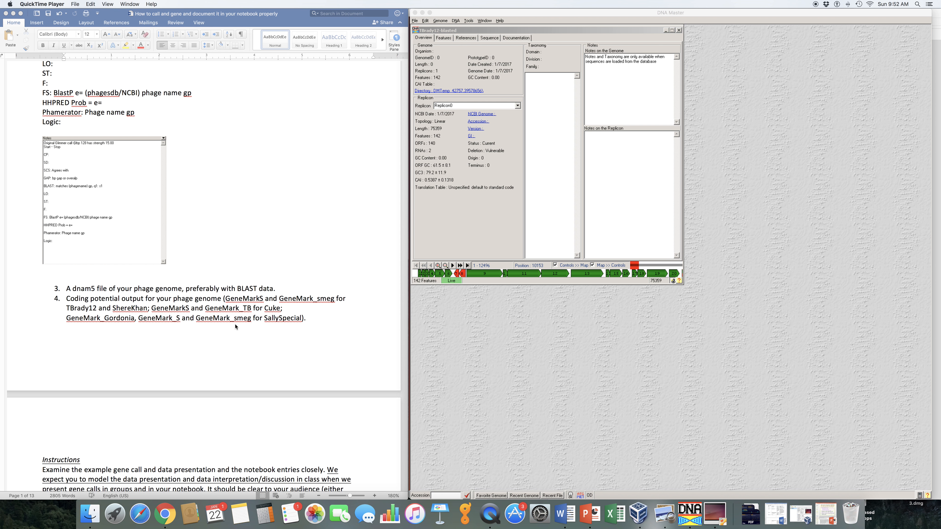
pyautogui.scroll(-15, 255, 334)
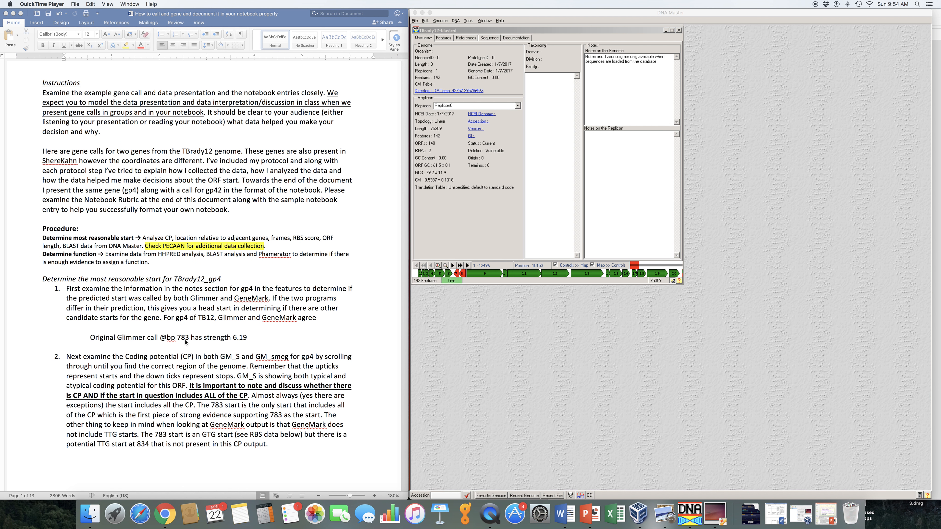
pyautogui.scroll(-5, 185, 342)
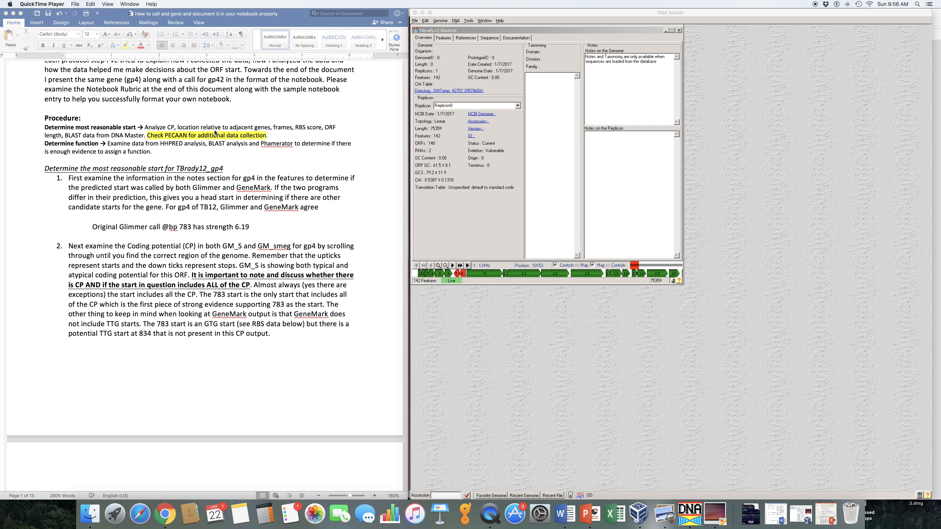
pyautogui.scroll(-3, 164, 211)
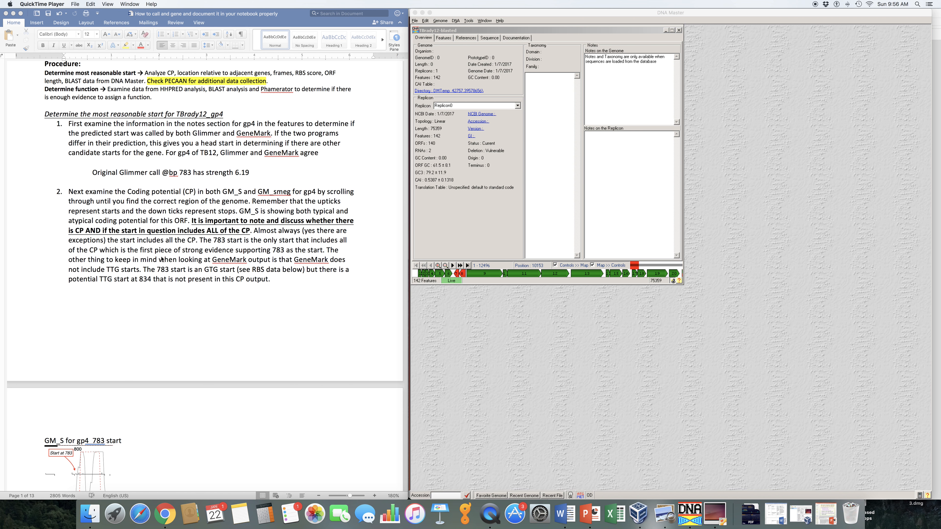
pyautogui.click(447, 37)
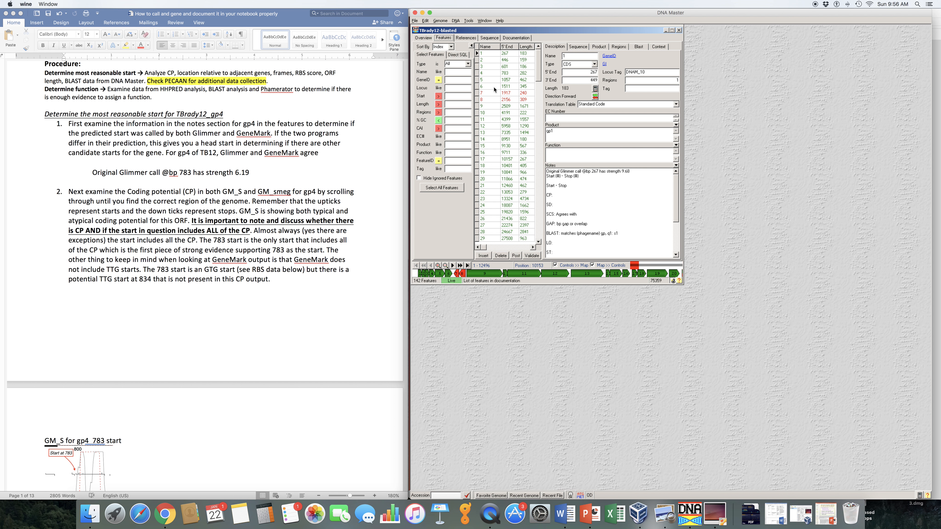
pyautogui.click(488, 76)
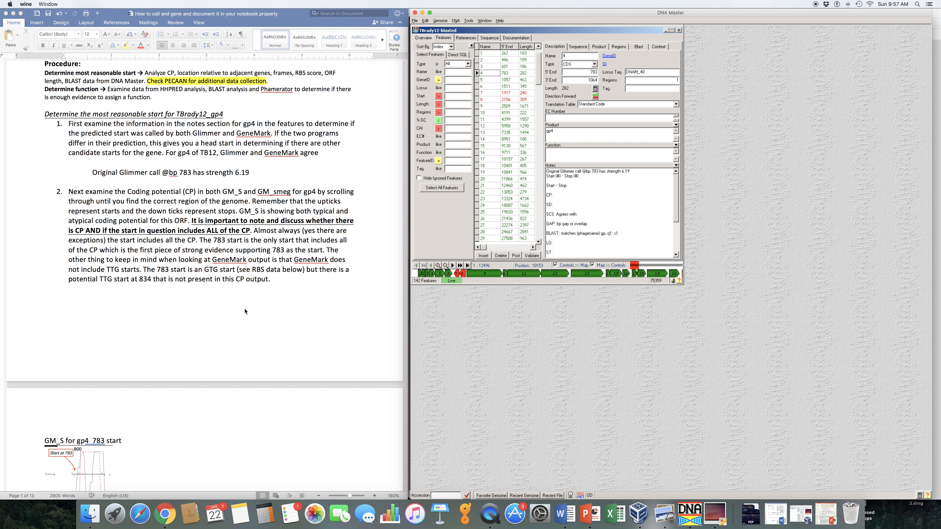
pyautogui.click(666, 515)
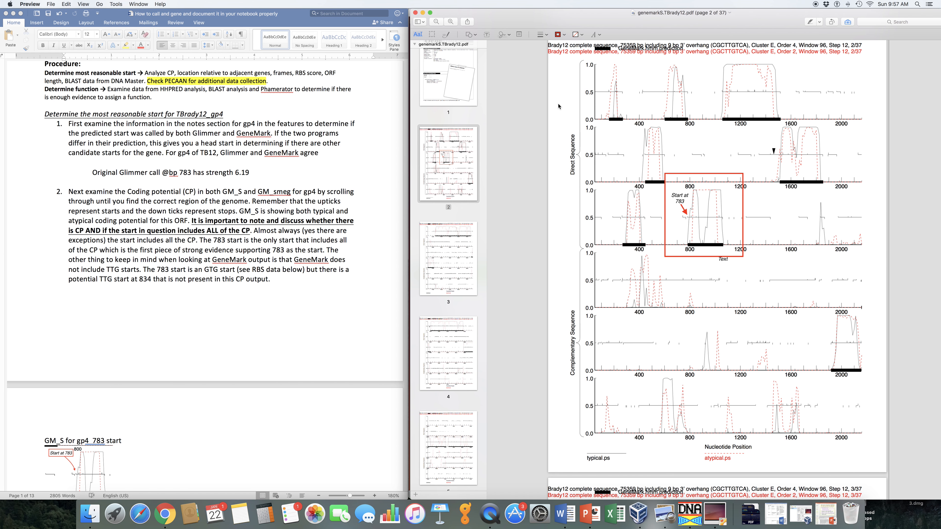
pyautogui.scroll(12, 559, 106)
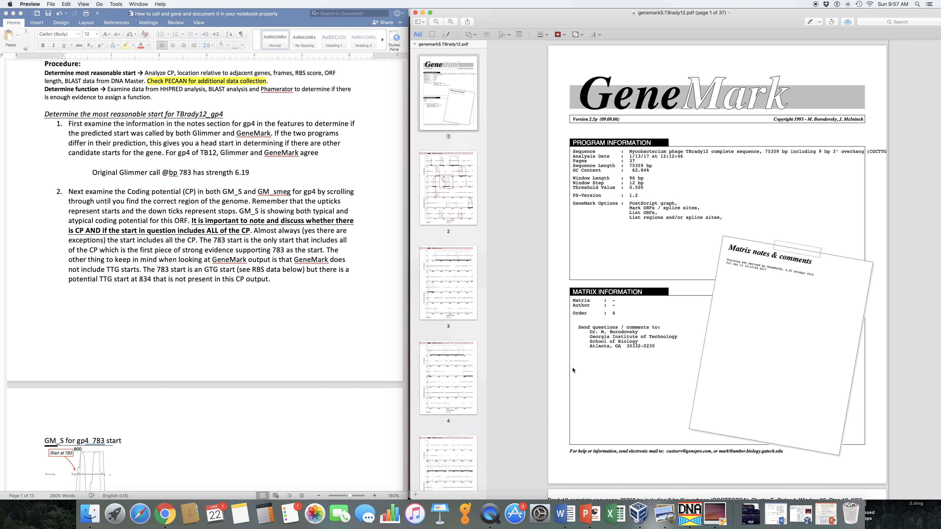
pyautogui.scroll(-10, 620, 387)
pyautogui.scroll(-5, 620, 387)
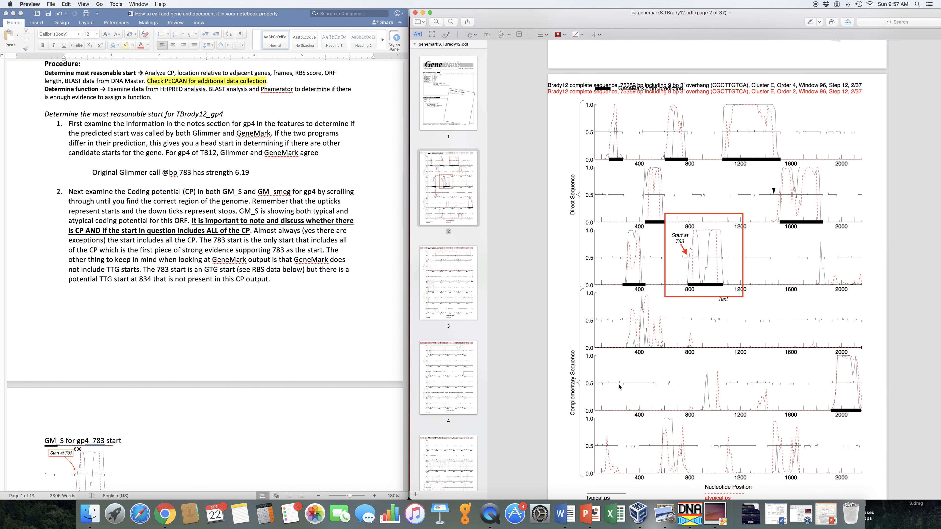
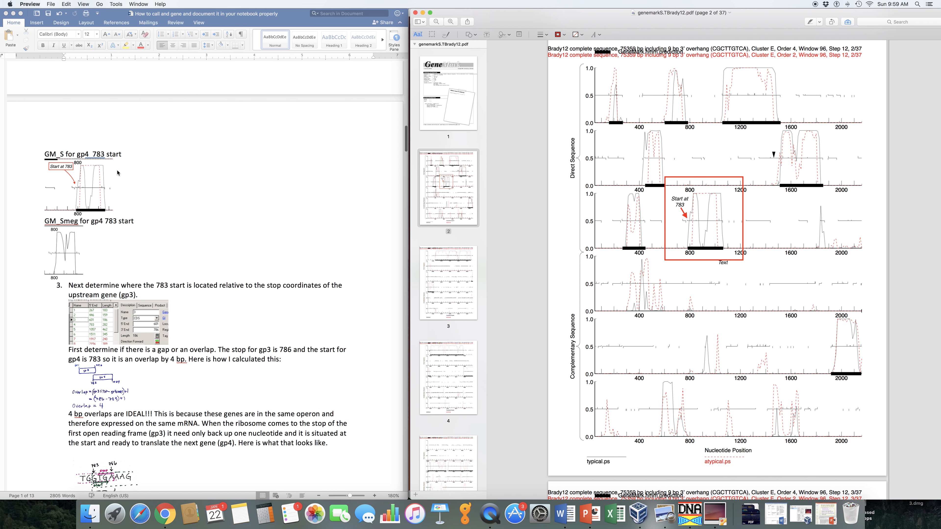
pyautogui.click(64, 155)
# Switch back to DNA Master, select feature 3, and enlarge the feature map at the beginning of the genome.
pyautogui.scroll(-5, 104, 265)
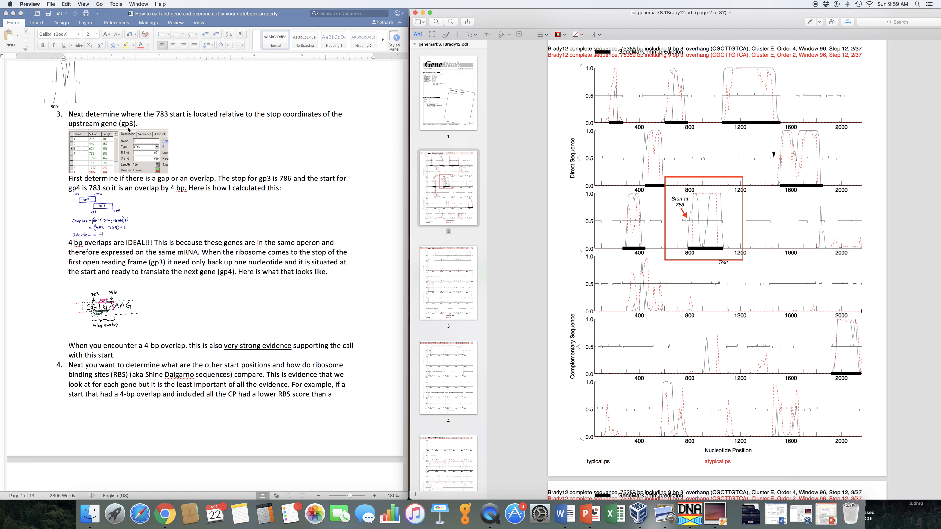
pyautogui.click(699, 516)
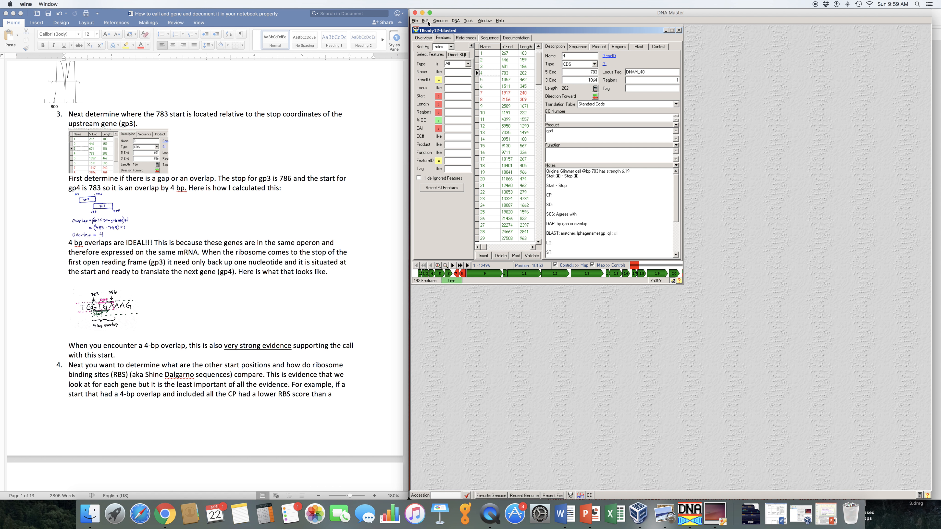
pyautogui.click(488, 67)
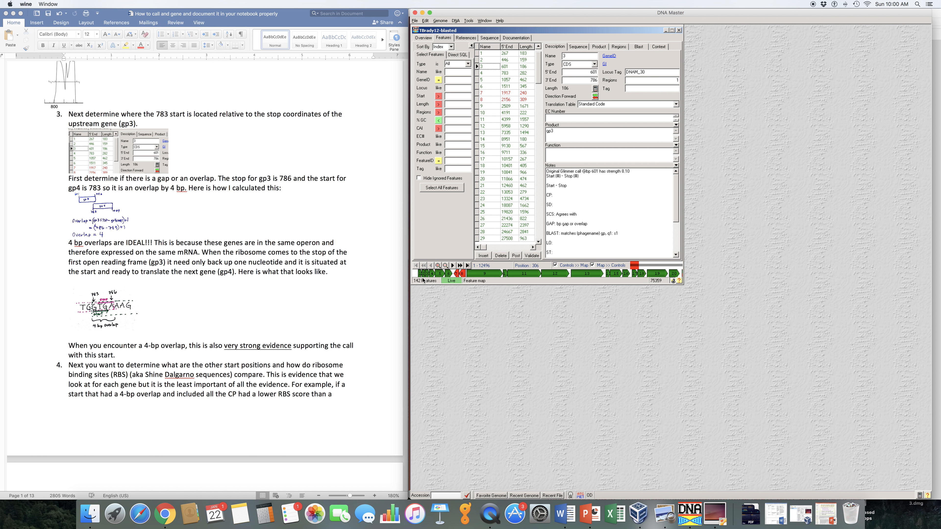
pyautogui.click(446, 266)
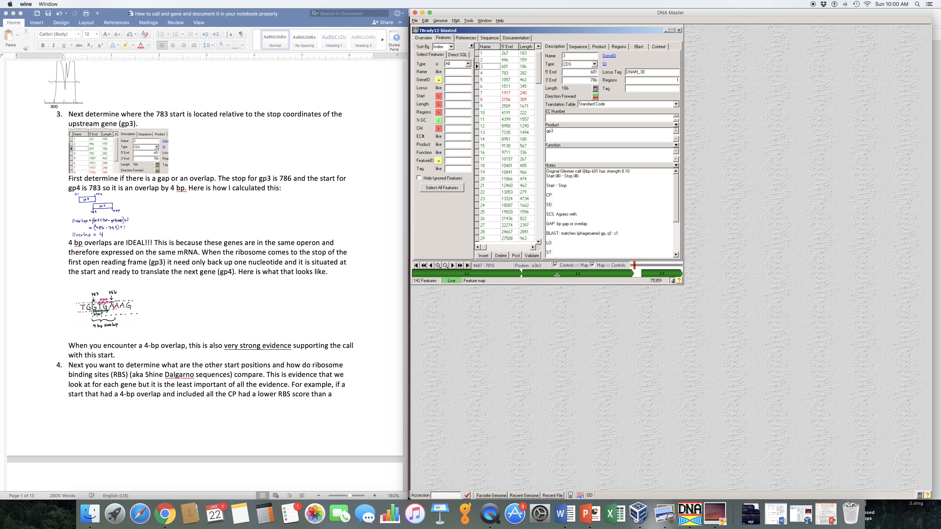
pyautogui.click(424, 266)
pyautogui.click(424, 266)
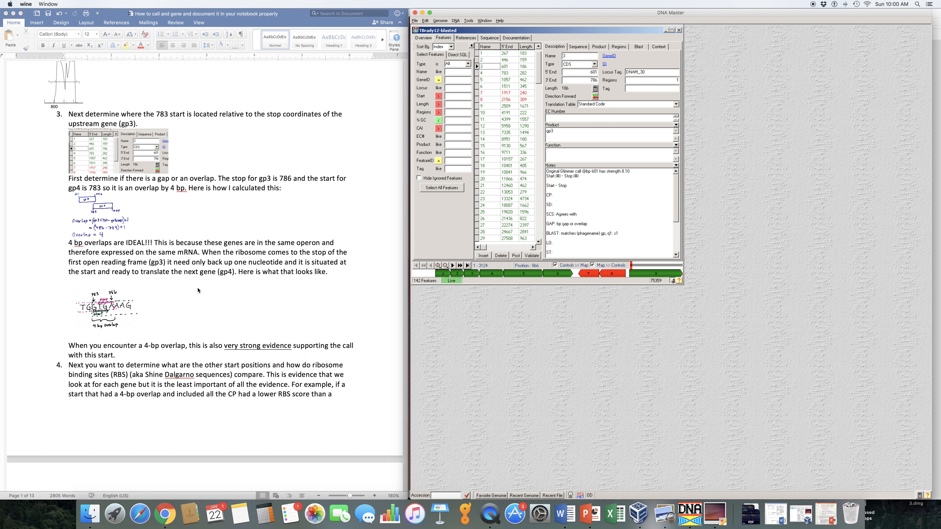
# Select feature 4 and run the Frames analysis, placing its ORF window beneath the genome window.
pyautogui.scroll(-10, 198, 291)
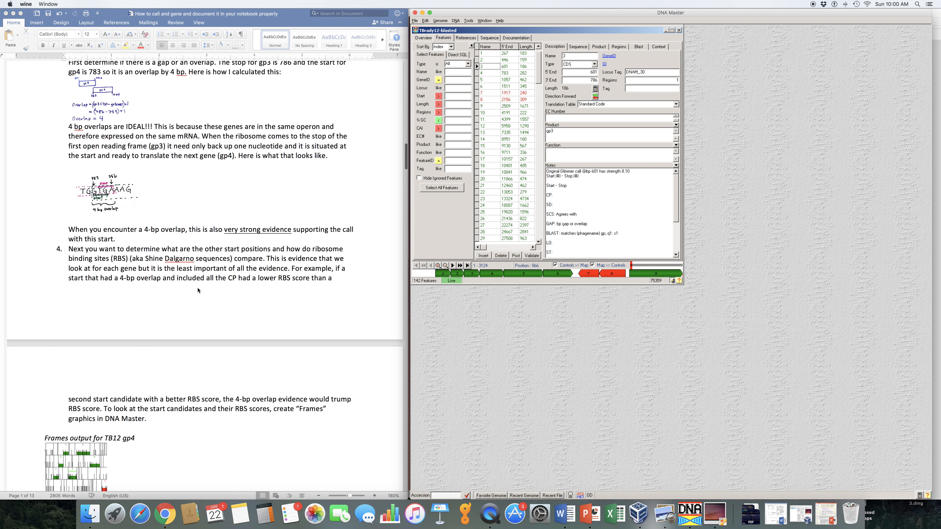
pyautogui.scroll(-3, 198, 291)
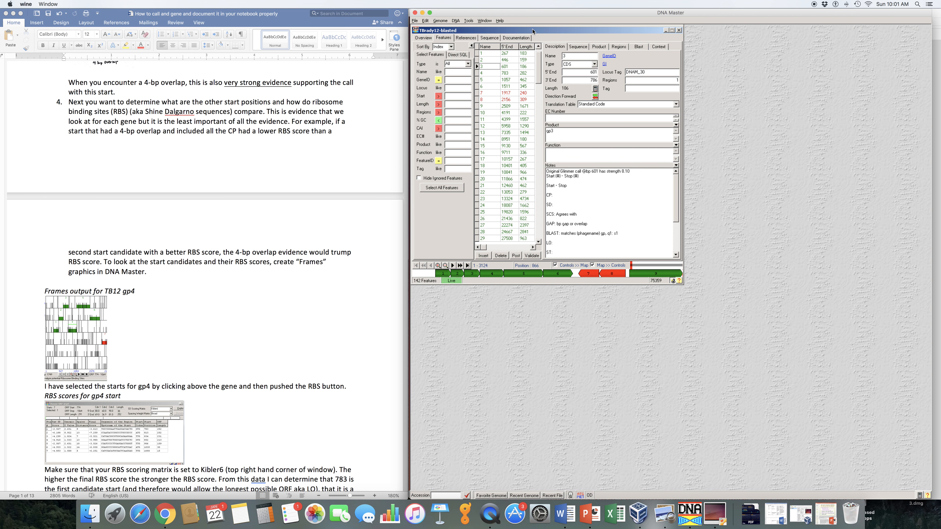
pyautogui.click(486, 73)
pyautogui.click(441, 22)
pyautogui.moveTo(454, 22)
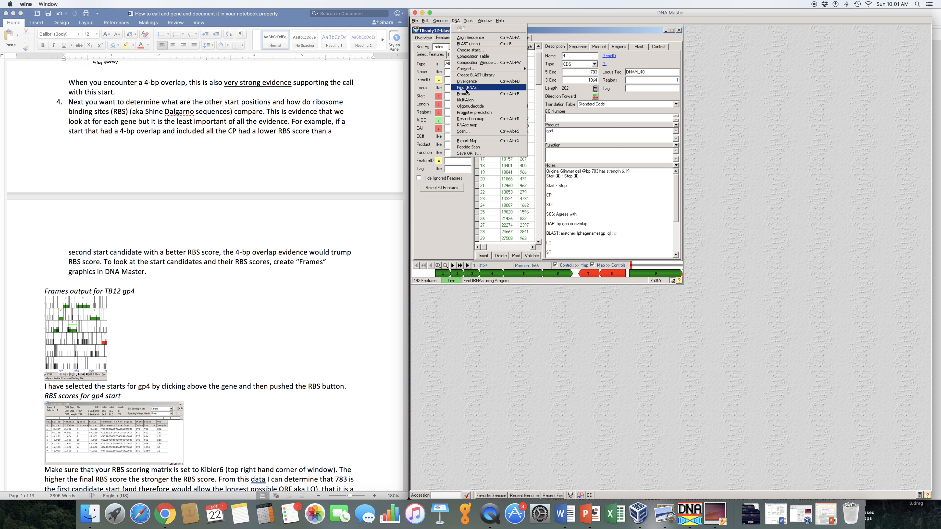
pyautogui.click(464, 94)
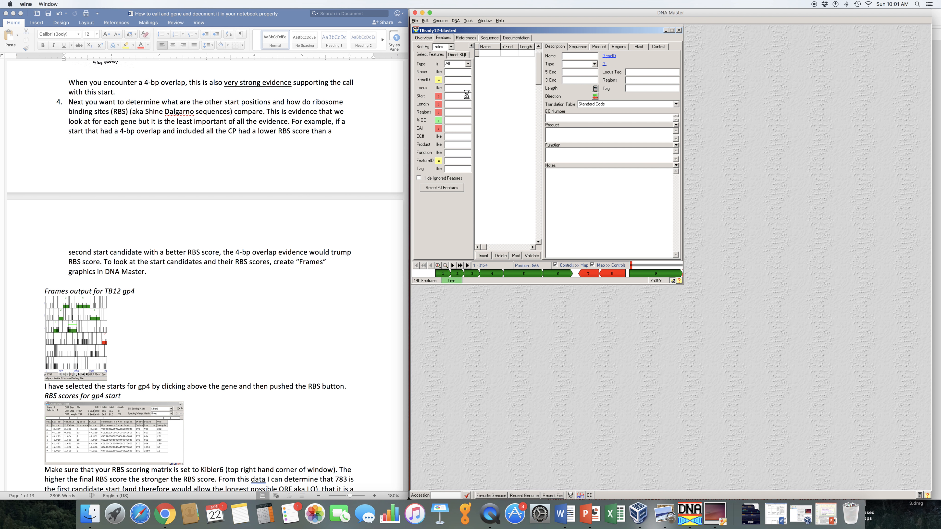
pyautogui.moveTo(566, 48); pyautogui.dragTo(566, 292)
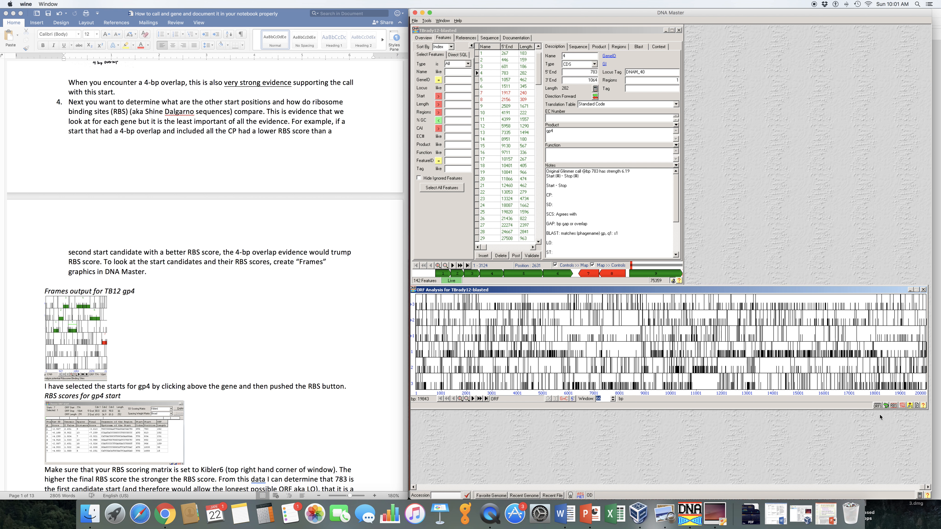
# Display the annotated genes on the six-frame map and enlarge the genome's first 2500 bp.
pyautogui.click(877, 406)
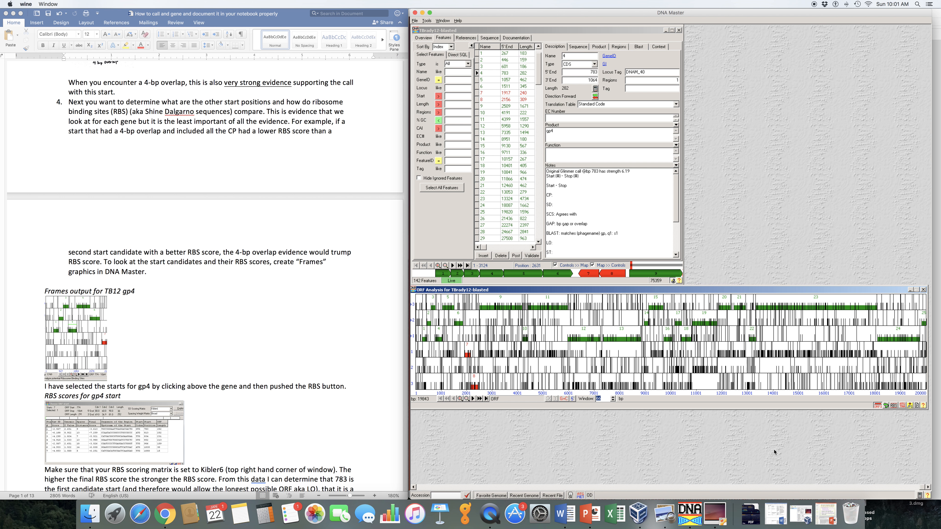
pyautogui.click(459, 399)
pyautogui.click(460, 399)
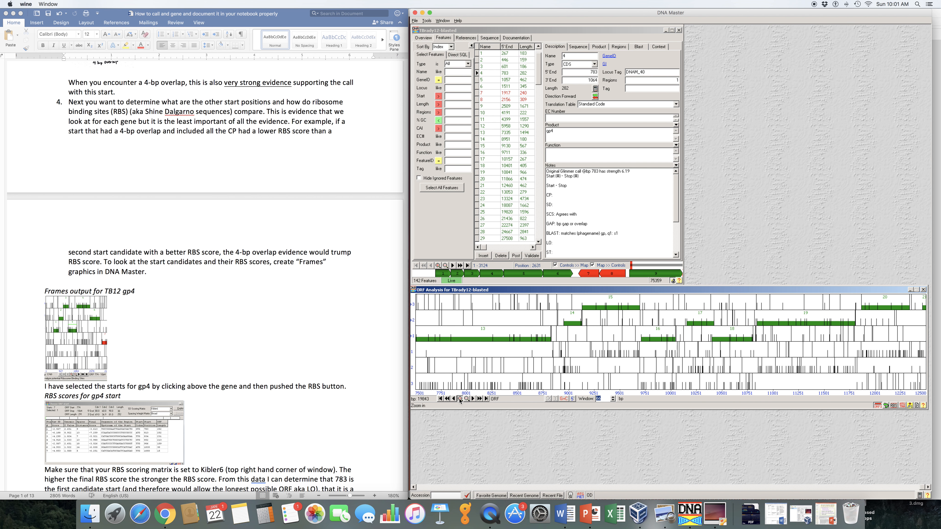
pyautogui.click(459, 398)
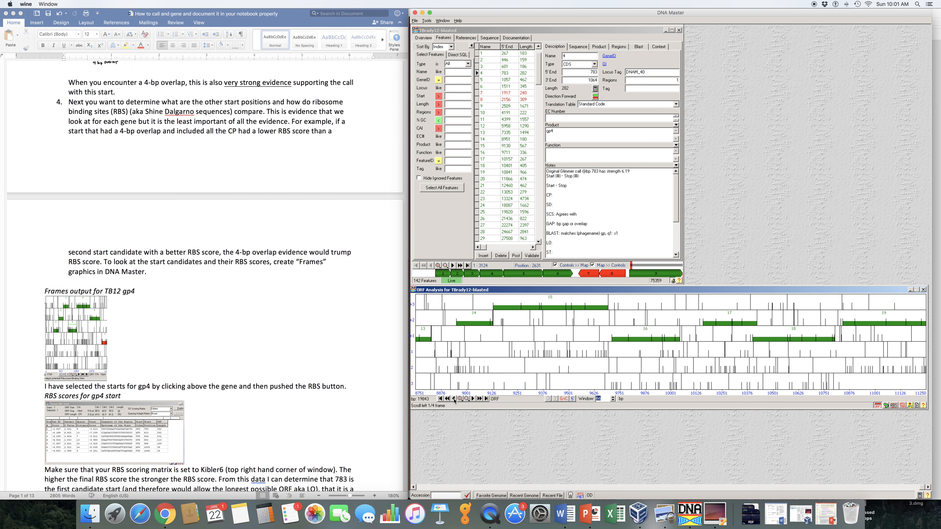
pyautogui.click(440, 400)
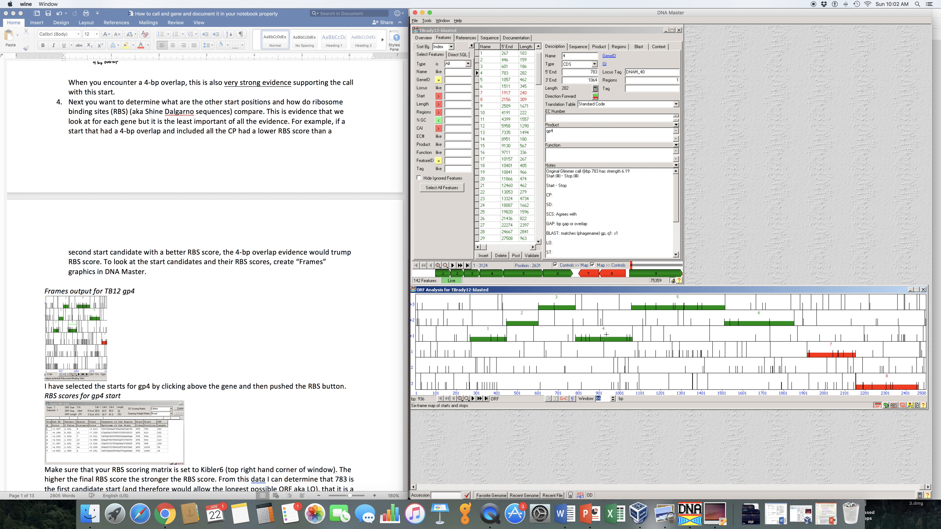
# Select gp4's ORF in the six-frame map and open its RBS start analysis, shortening the results window.
pyautogui.click(575, 333)
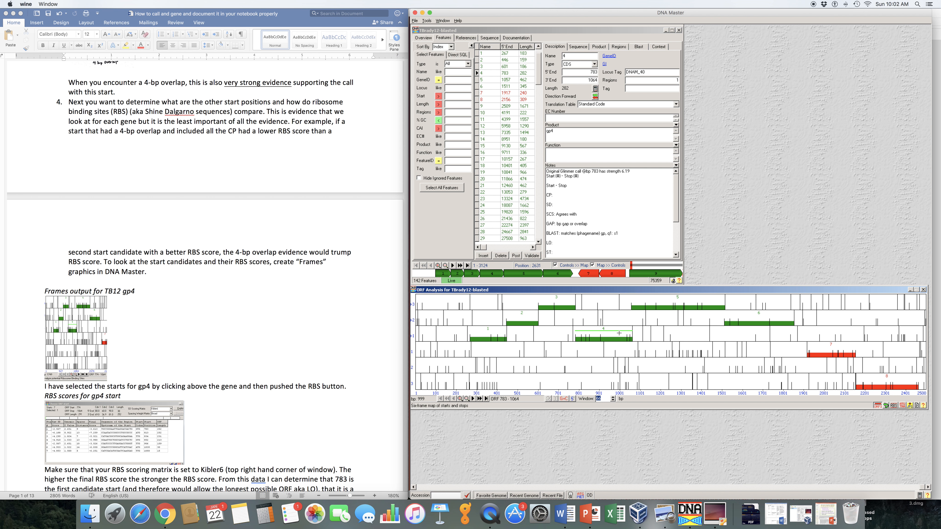
pyautogui.click(894, 407)
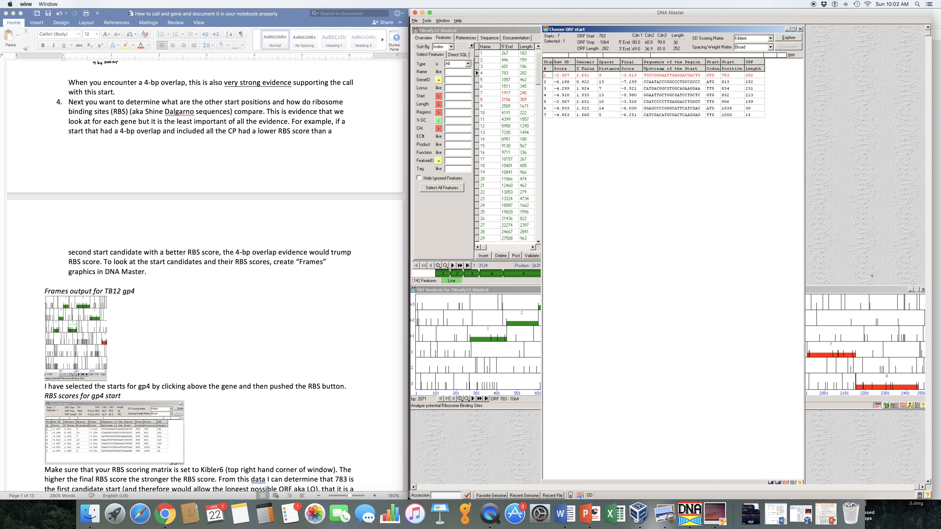
pyautogui.moveTo(806, 482); pyautogui.dragTo(825, 261)
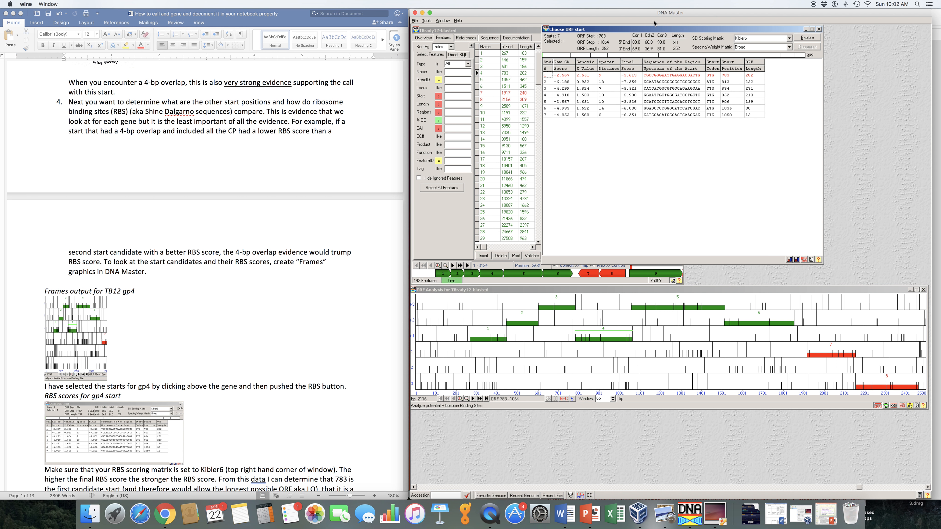
# Move the Choose ORF start window clear of gp4's notes and set the SD Scoring Matrix to Kibler6.
pyautogui.moveTo(669, 30); pyautogui.dragTo(725, 32)
pyautogui.moveTo(749, 30); pyautogui.dragTo(763, 30)
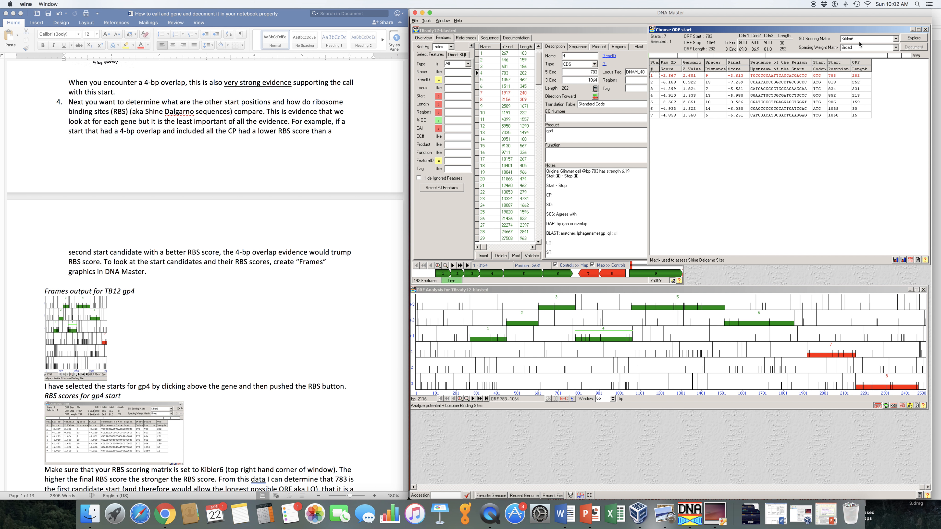
pyautogui.click(896, 38)
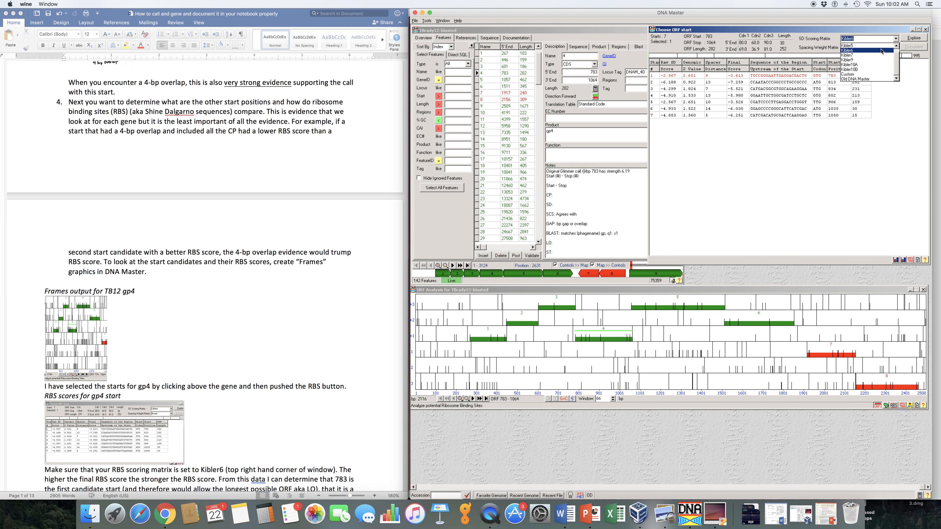
pyautogui.click(881, 51)
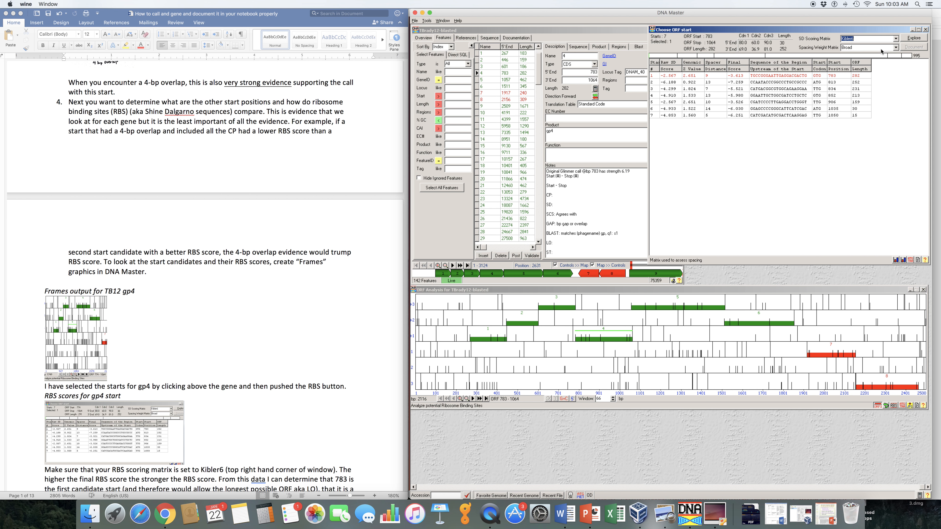